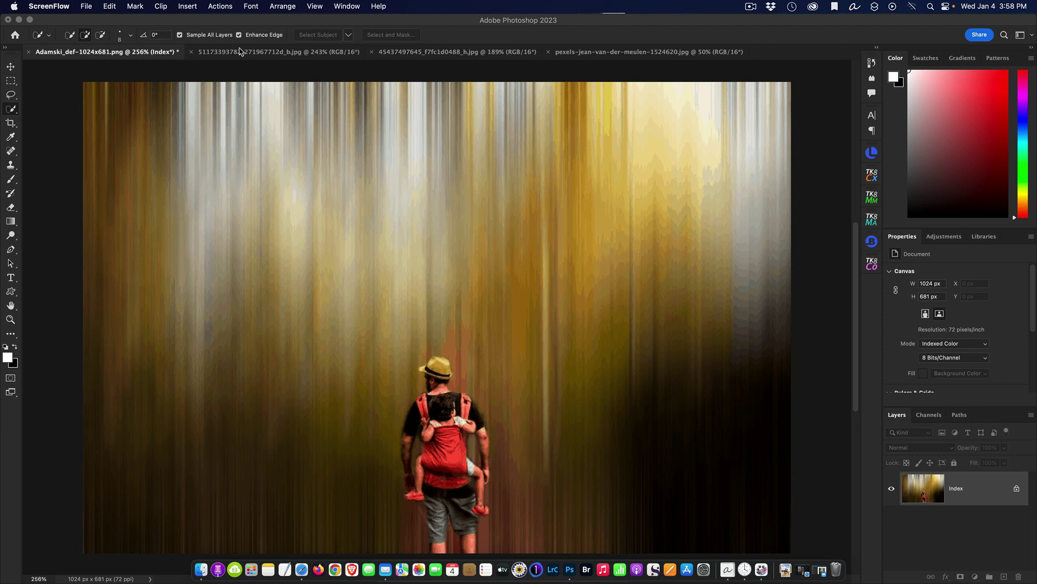
{"action": "left_click", "coordinate": [264, 54]}
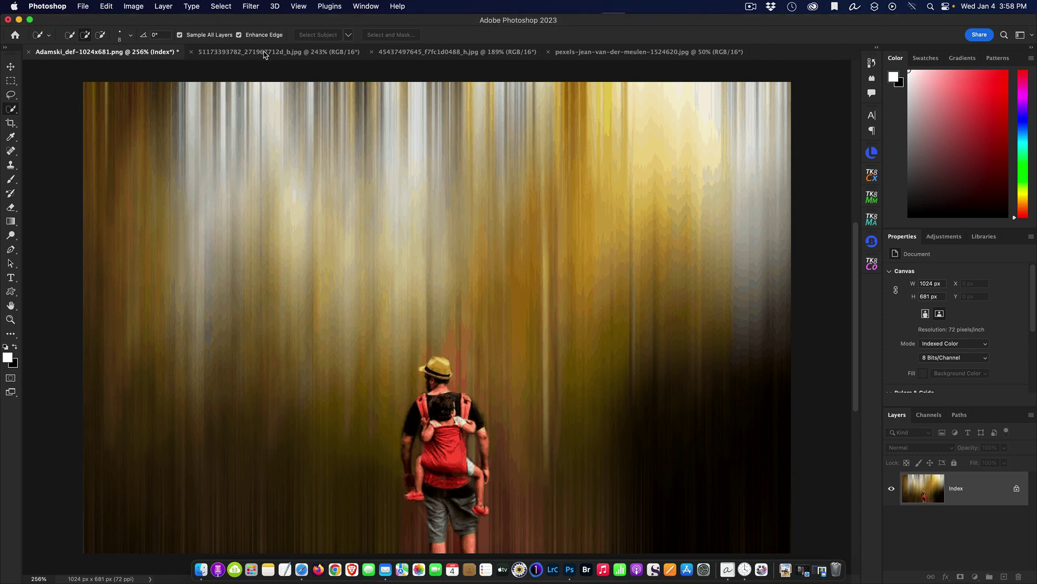
{"action": "left_click", "coordinate": [264, 52]}
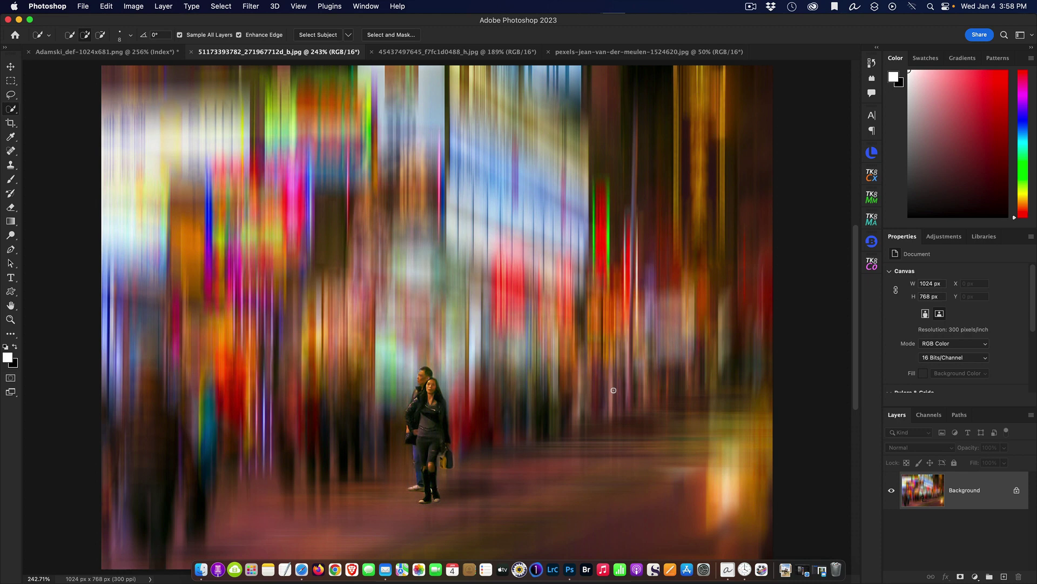
{"action": "left_click", "coordinate": [435, 53]}
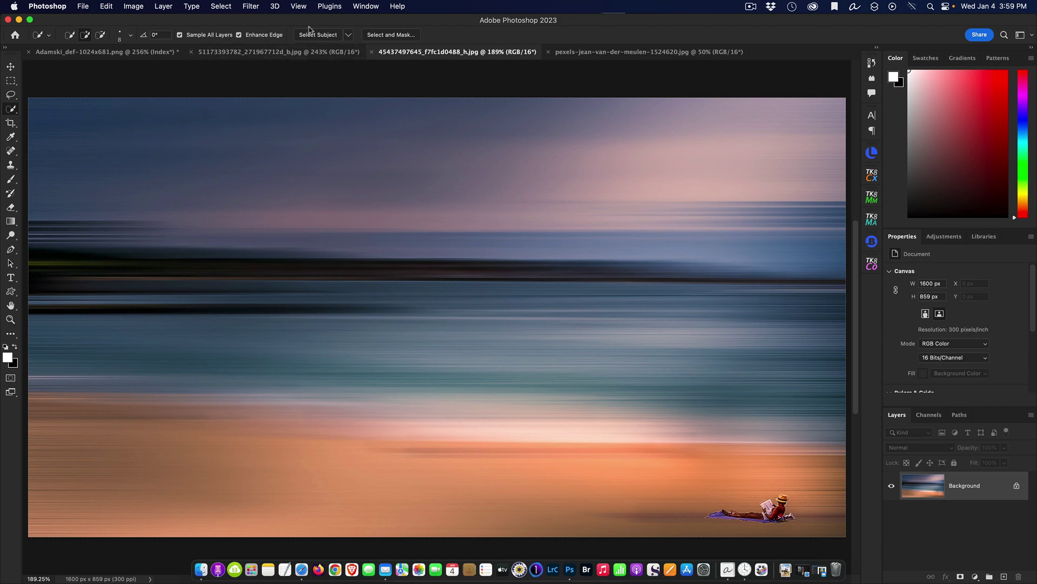
Step: Switch to pexels-jean-van-der-meulen-1524620.jpg and zoom in slightly on the rider
{"action": "left_click", "coordinate": [628, 52]}
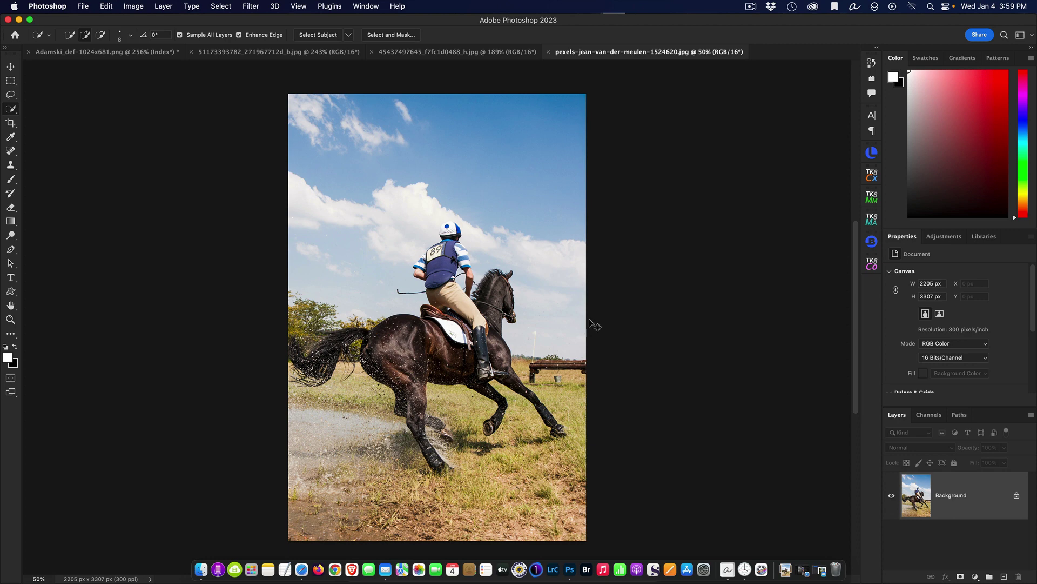
{"action": "scroll", "coordinate": [590, 319], "scroll_direction": "up", "scroll_amount": 1}
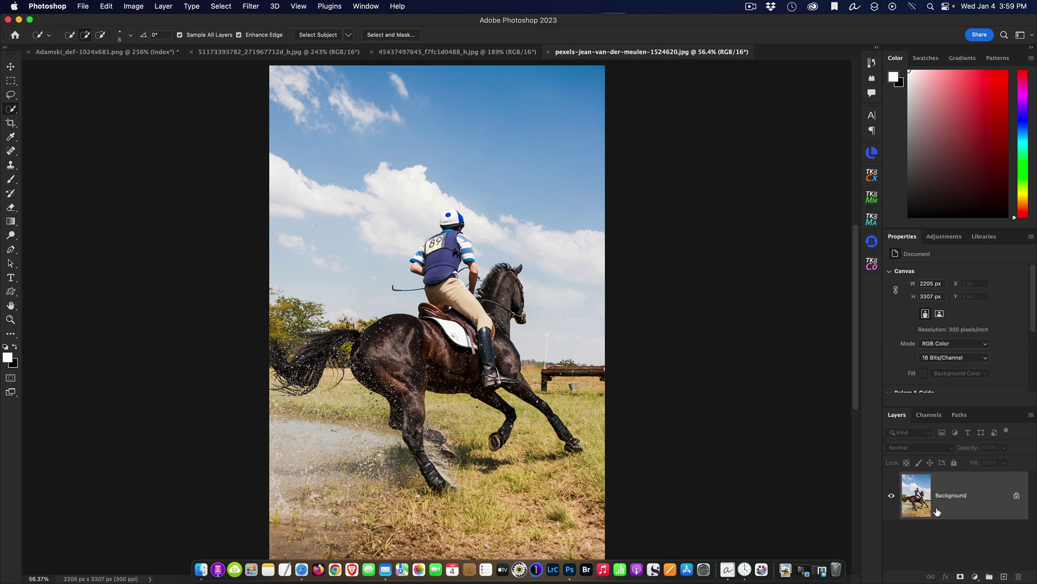
Step: Select the subject, copy horse and rider to Layer 1, and hide the Background layer
{"action": "left_click", "coordinate": [231, 7]}
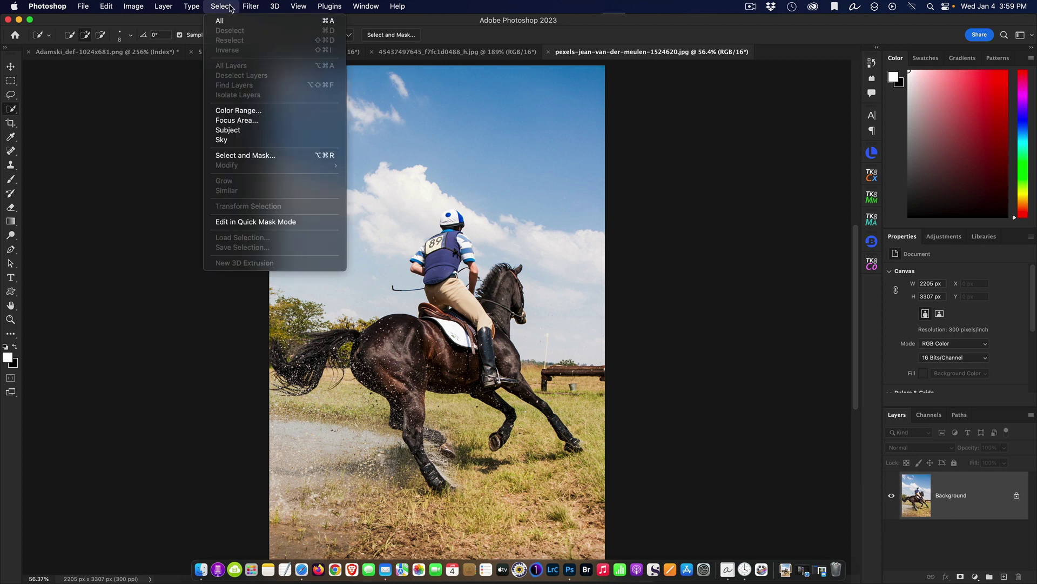
{"action": "left_click", "coordinate": [257, 137]}
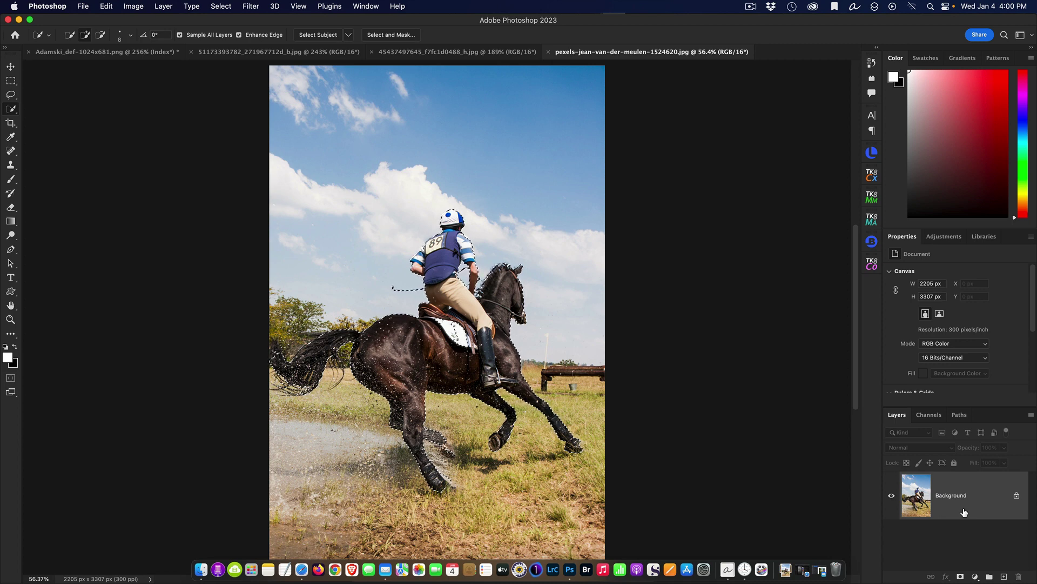
{"action": "key", "text": "super+j"}
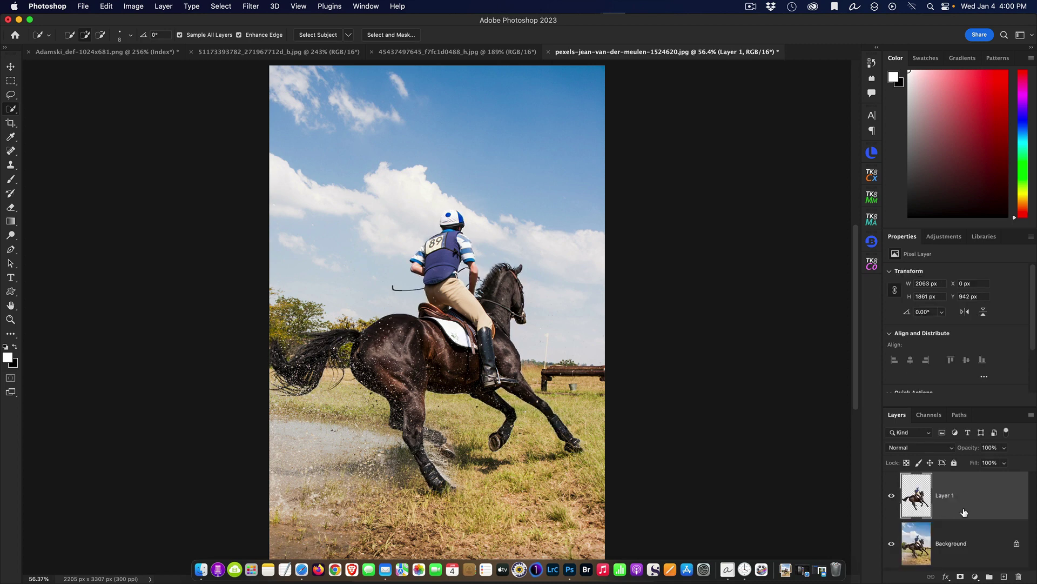
{"action": "left_click", "coordinate": [892, 544]}
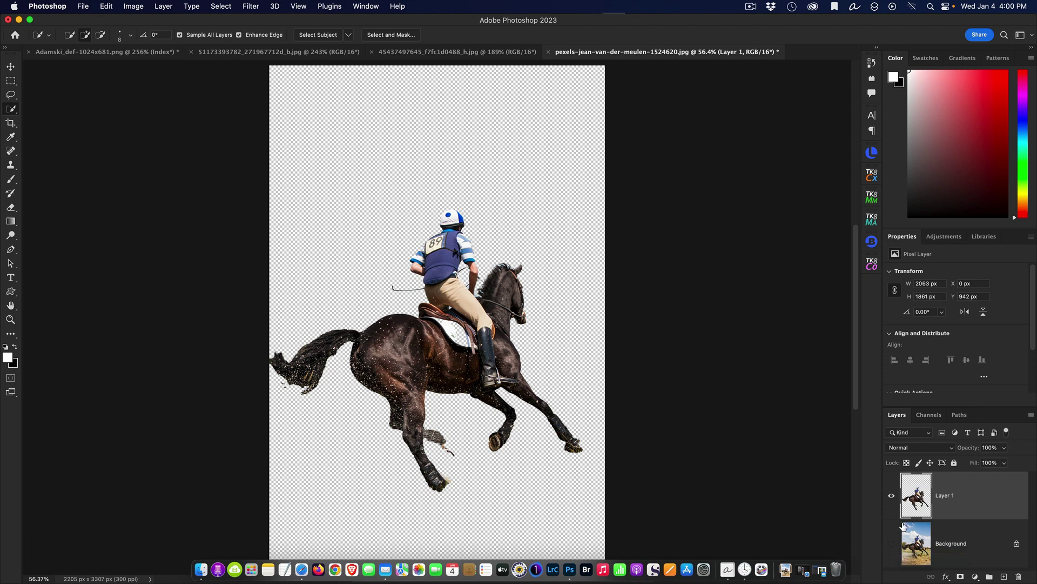
Step: Delete Layer 1, reselect the subject, and output it via Select and Mask as a new layer with layer mask
{"action": "left_click_drag", "start_coordinate": [963, 490], "coordinate": [1020, 575]}
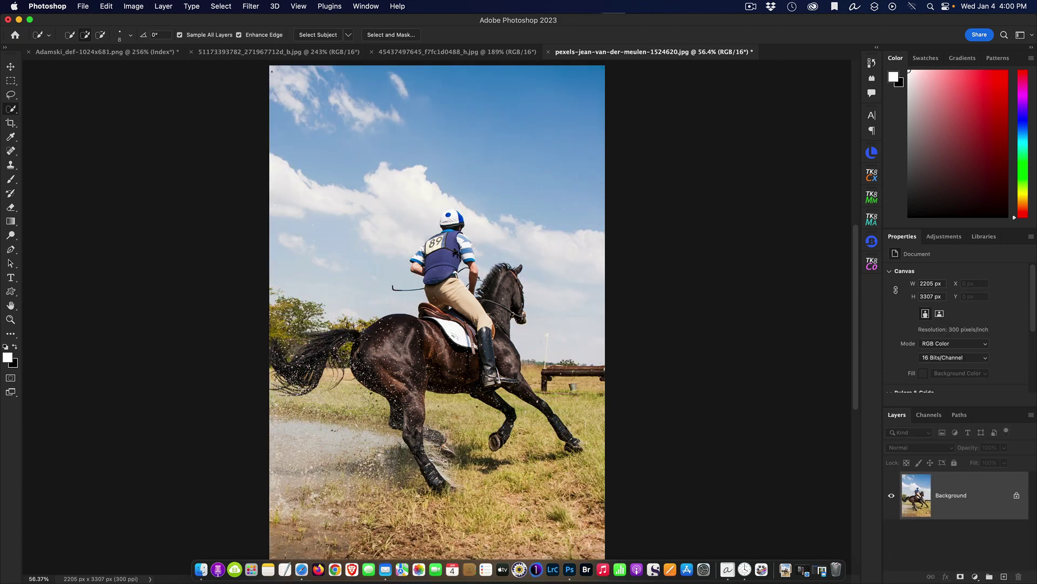
{"action": "left_click", "coordinate": [238, 5]}
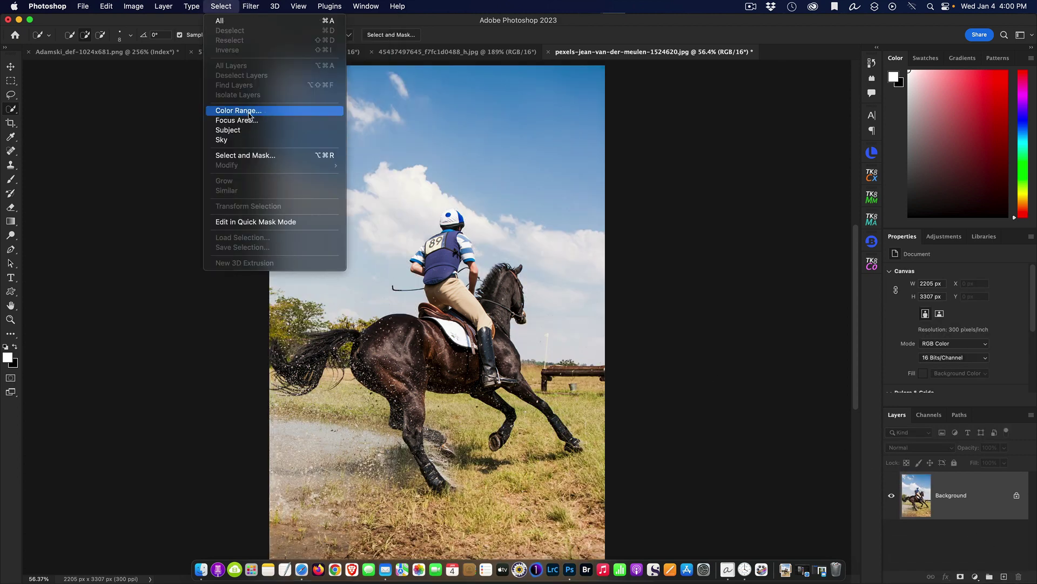
{"action": "left_click", "coordinate": [241, 131]}
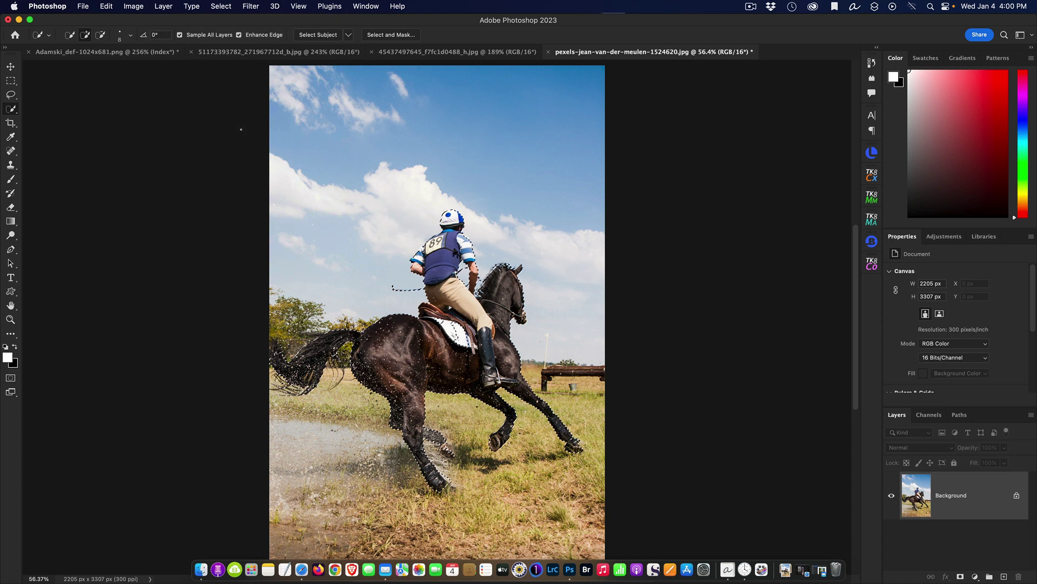
{"action": "left_click", "coordinate": [382, 35]}
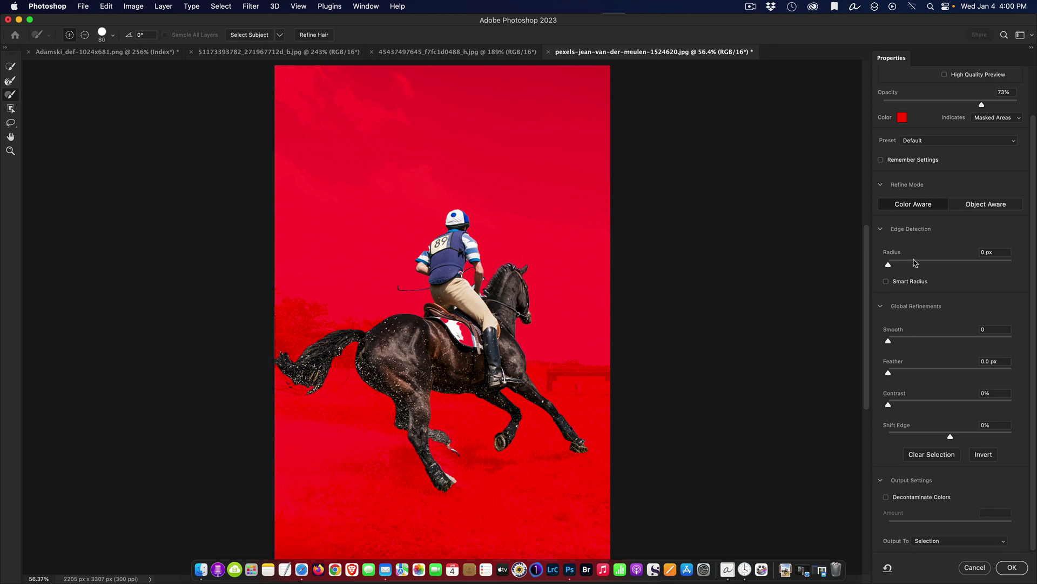
{"action": "left_click", "coordinate": [979, 540]}
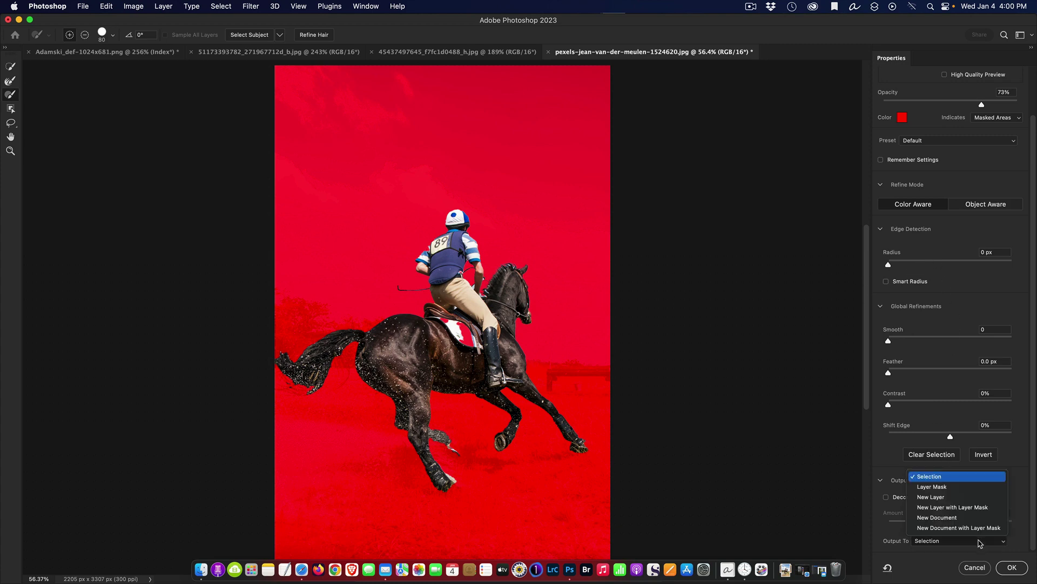
{"action": "left_click", "coordinate": [956, 512]}
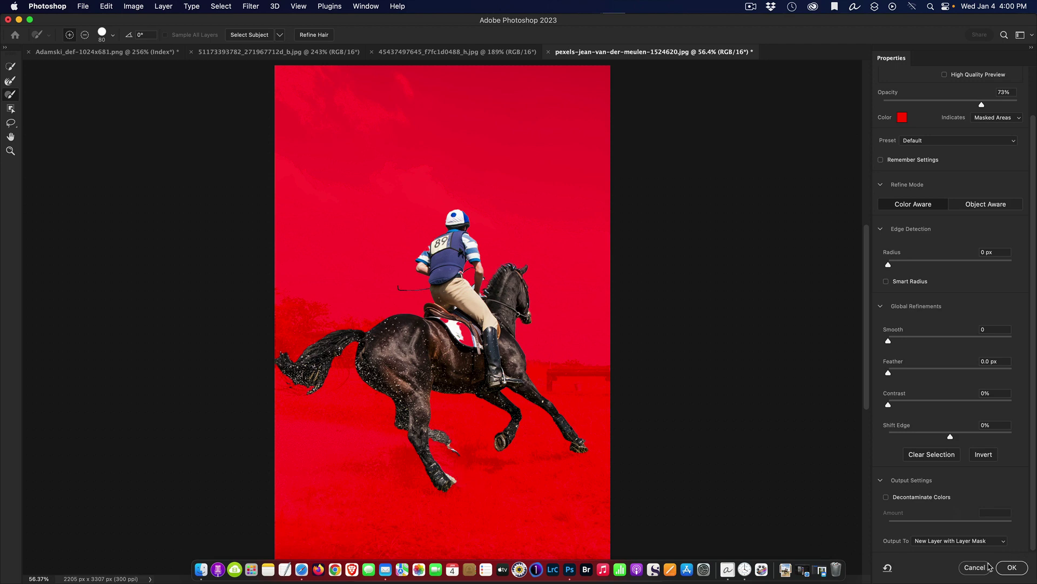
{"action": "left_click", "coordinate": [1016, 568]}
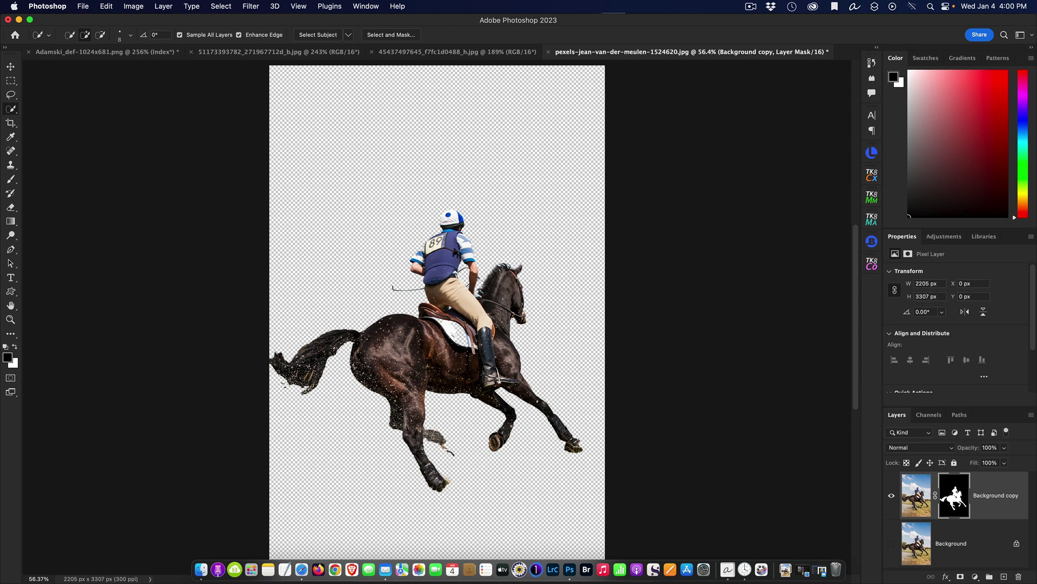
Step: Hide the masked copy, show Background, and load the layer mask as a selection on Background
{"action": "left_click", "coordinate": [891, 495]}
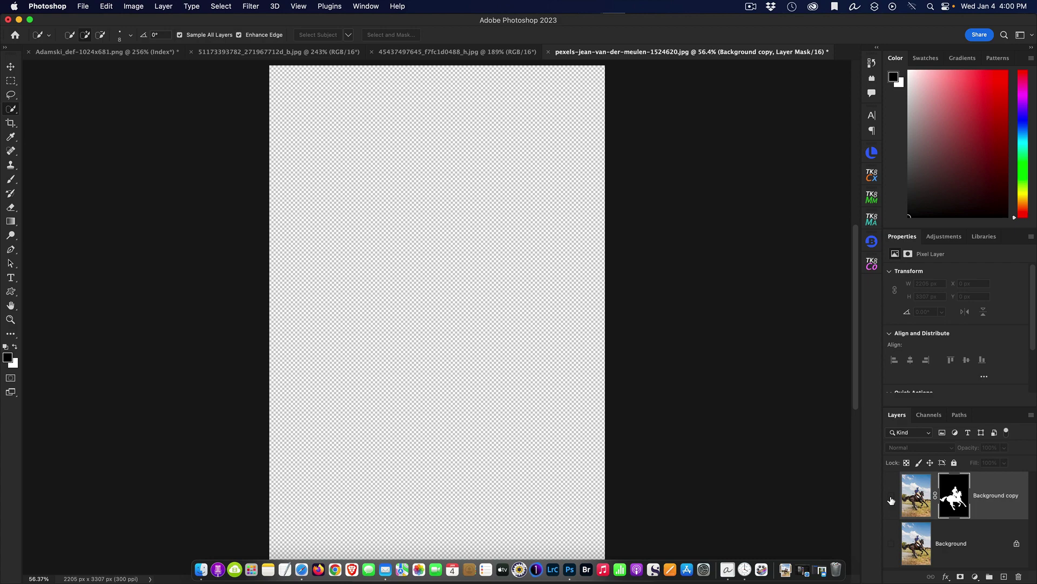
{"action": "left_click", "coordinate": [891, 544]}
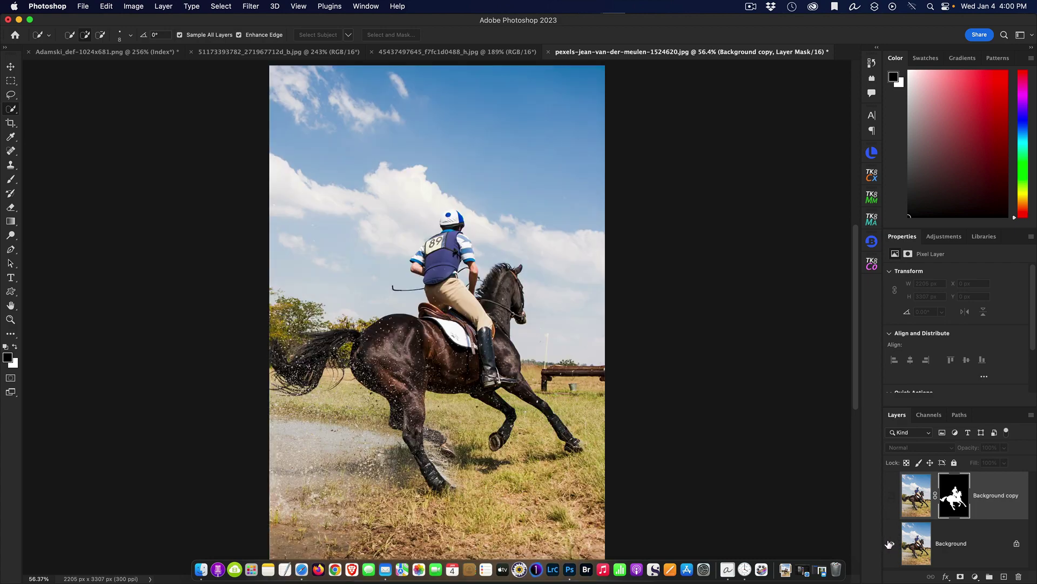
{"action": "left_click", "coordinate": [955, 500], "text": "super"}
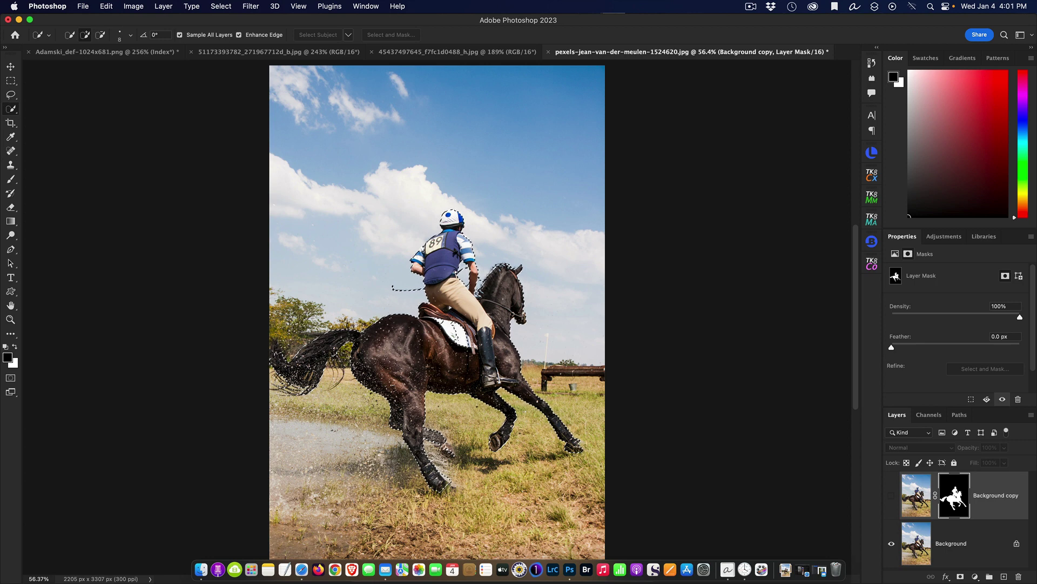
{"action": "left_click", "coordinate": [982, 542]}
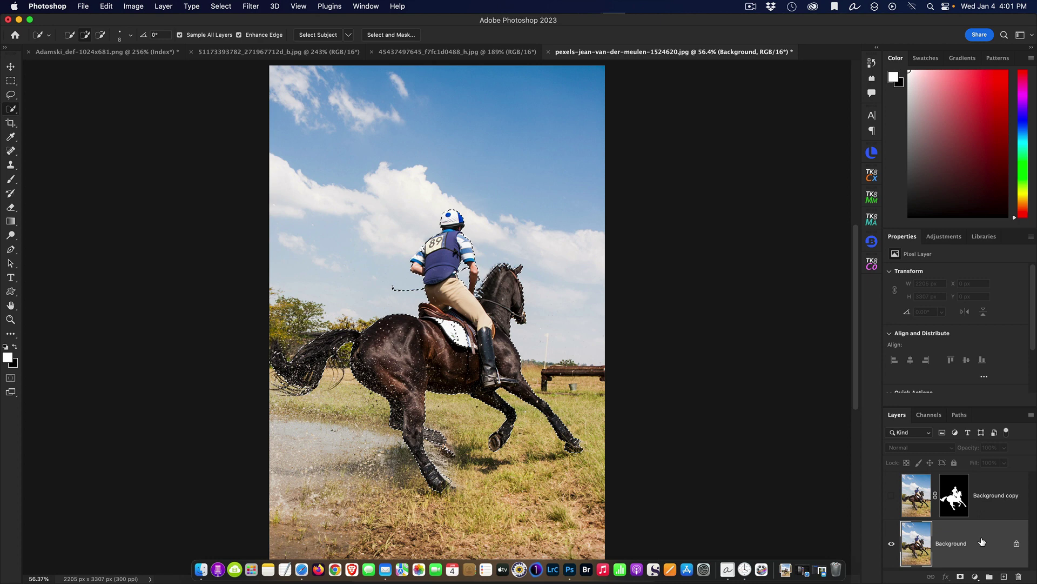
Step: Expand the selection by 10 pixels and zoom in to check its edges around the rider
{"action": "left_click", "coordinate": [214, 8]}
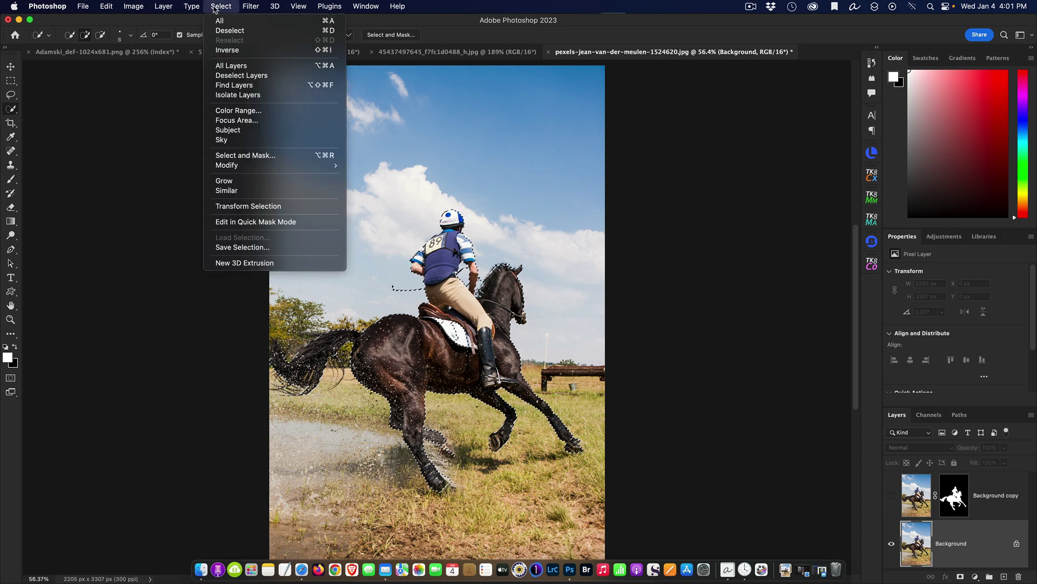
{"action": "mouse_move", "coordinate": [301, 165]}
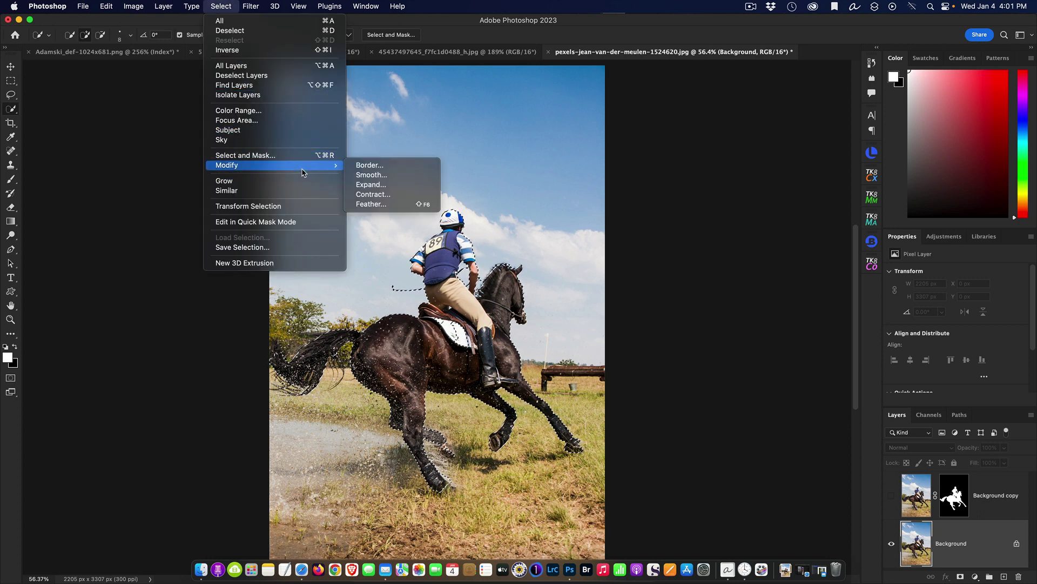
{"action": "left_click", "coordinate": [387, 185]}
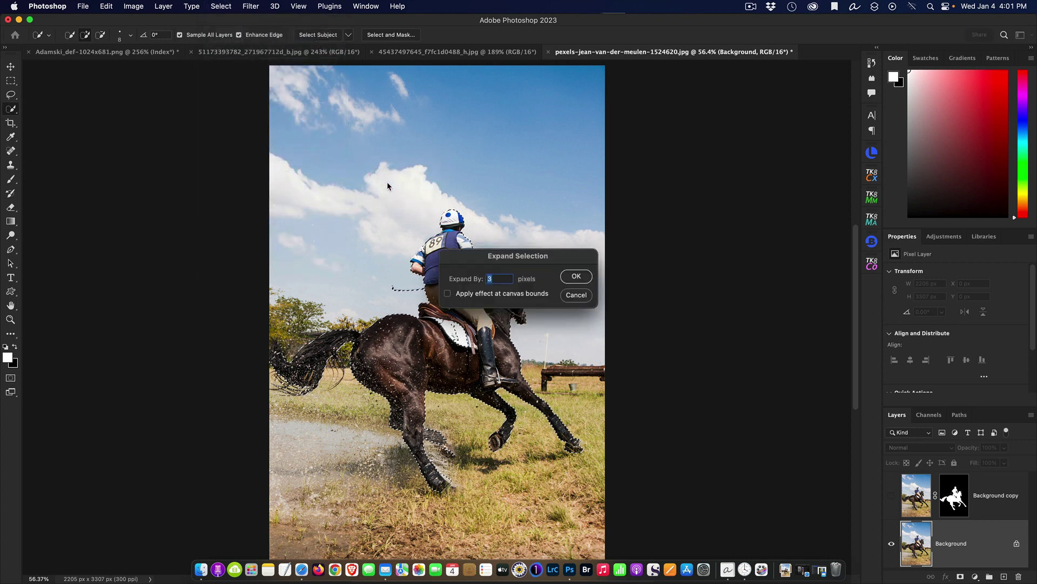
{"action": "type", "text": "10"}
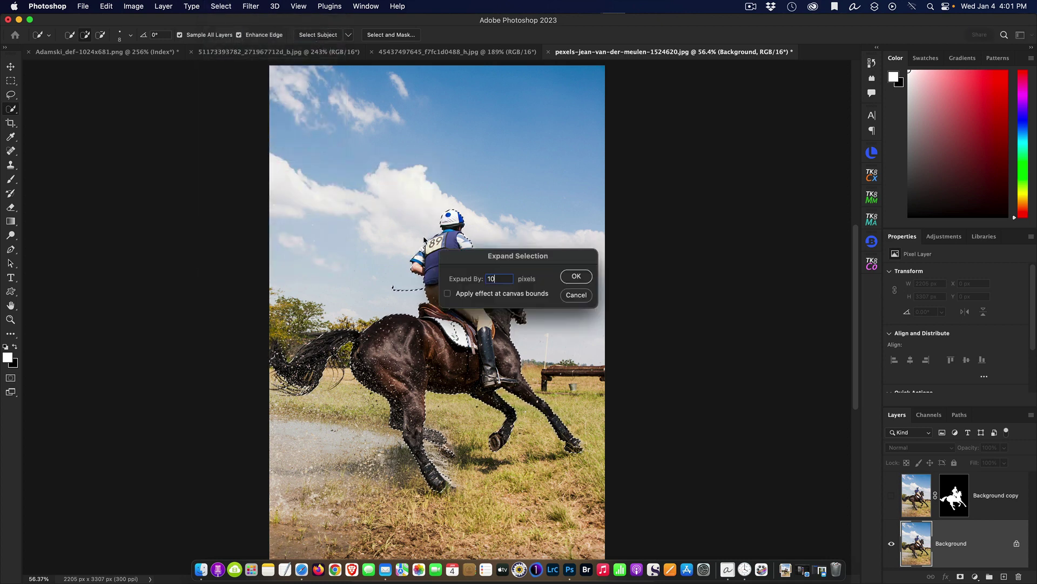
{"action": "left_click", "coordinate": [575, 277]}
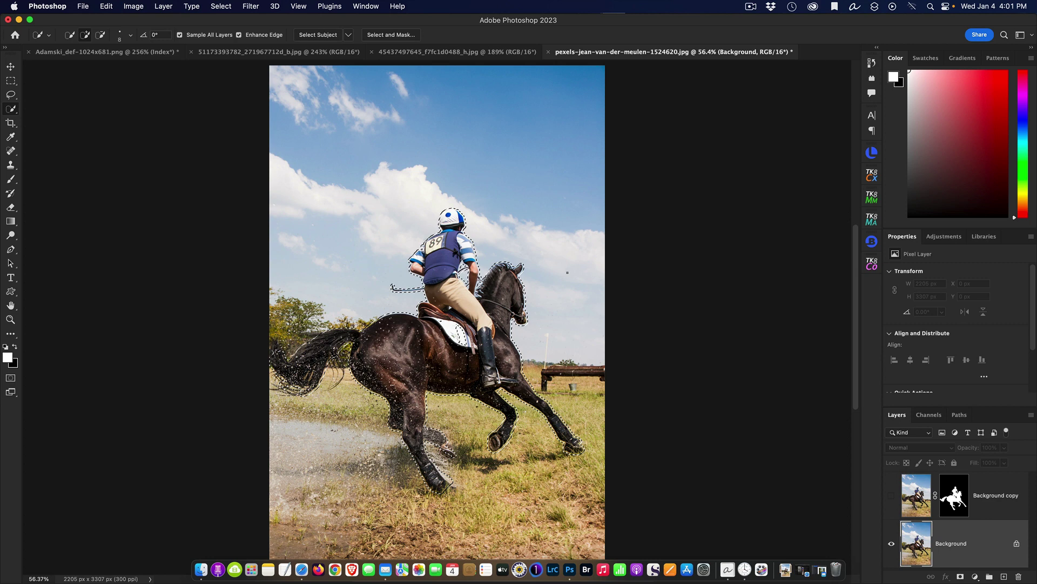
{"action": "scroll", "coordinate": [469, 229], "scroll_direction": "up", "scroll_amount": 5}
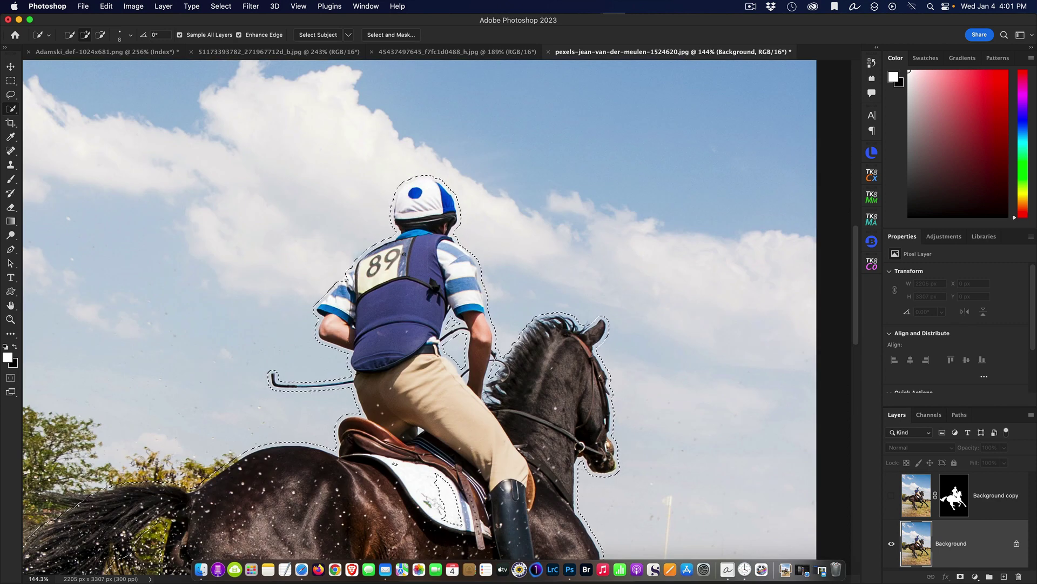
{"action": "scroll", "coordinate": [440, 270], "scroll_direction": "up", "scroll_amount": 3}
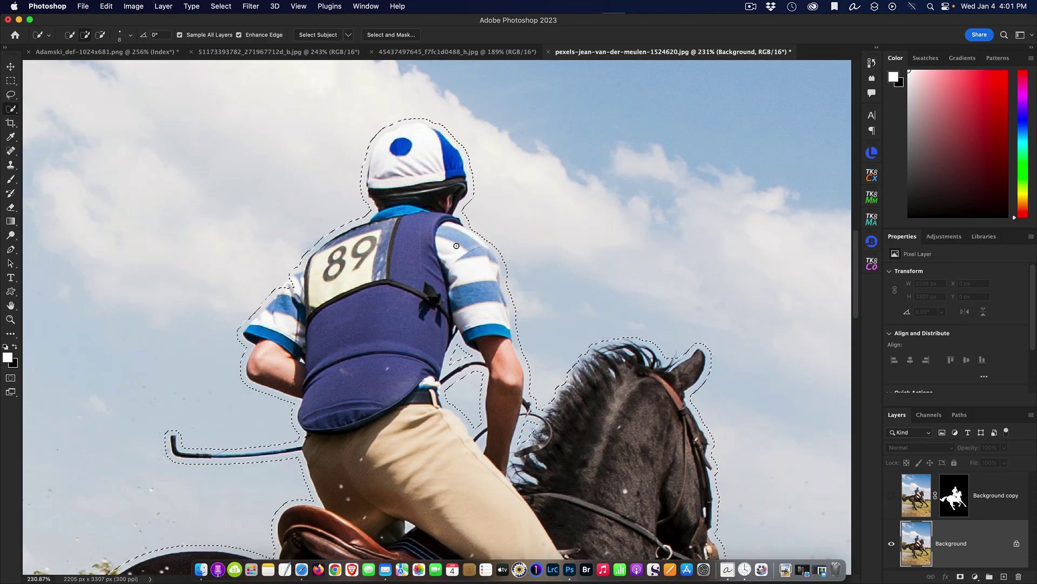
{"action": "scroll", "coordinate": [457, 246], "scroll_direction": "down", "scroll_amount": 5}
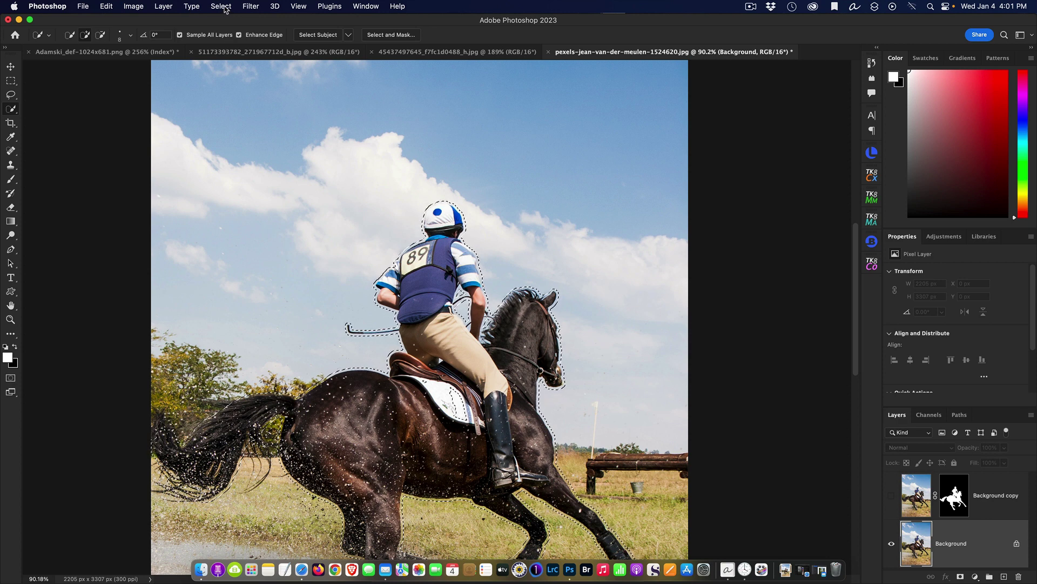
Step: Run Content-Aware Fill on the selected area, outputting to a new Background copy 2 layer
{"action": "left_click", "coordinate": [106, 6]}
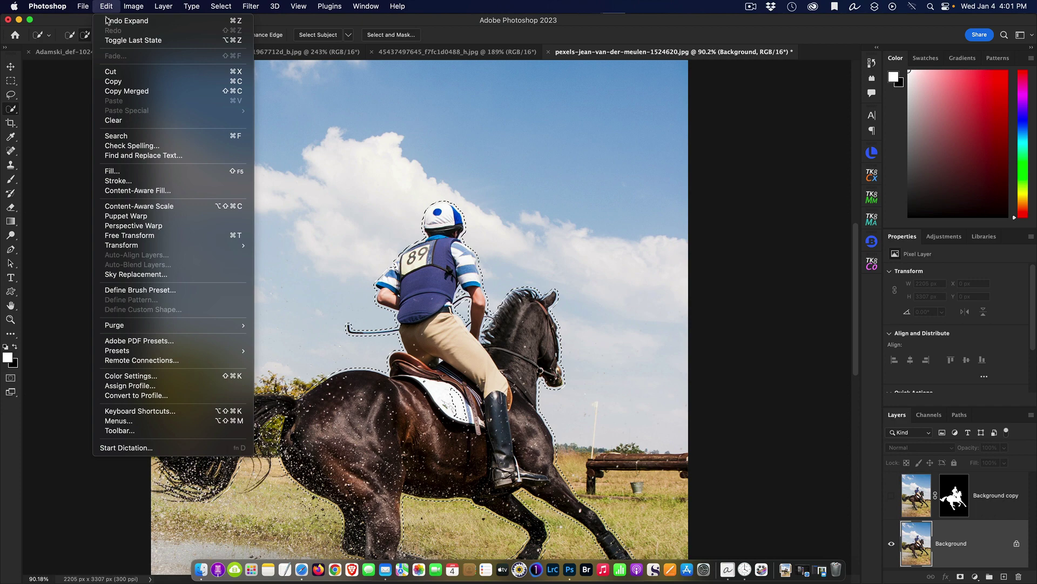
{"action": "left_click", "coordinate": [160, 190]}
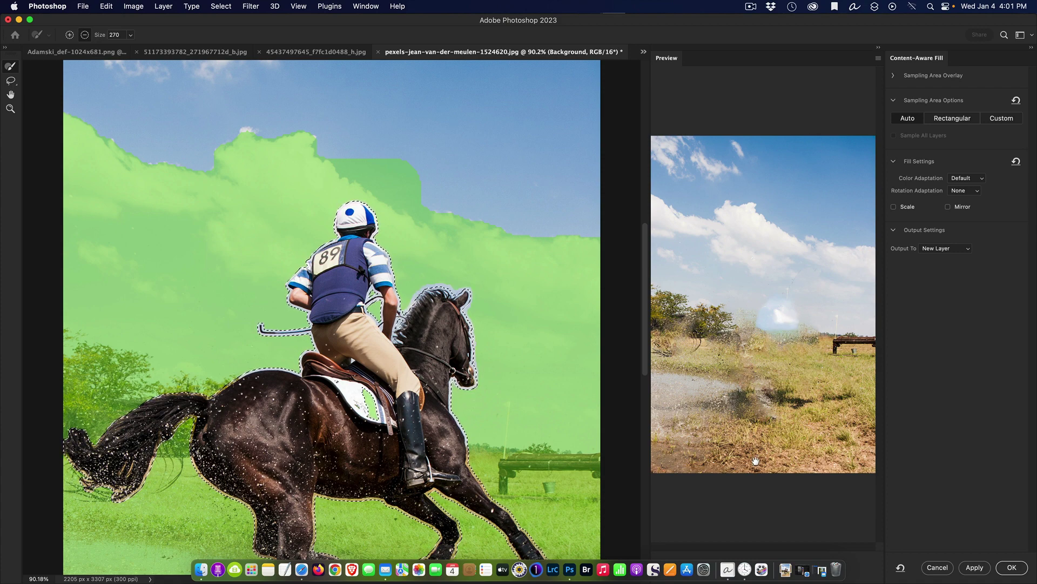
{"action": "left_click", "coordinate": [1014, 568]}
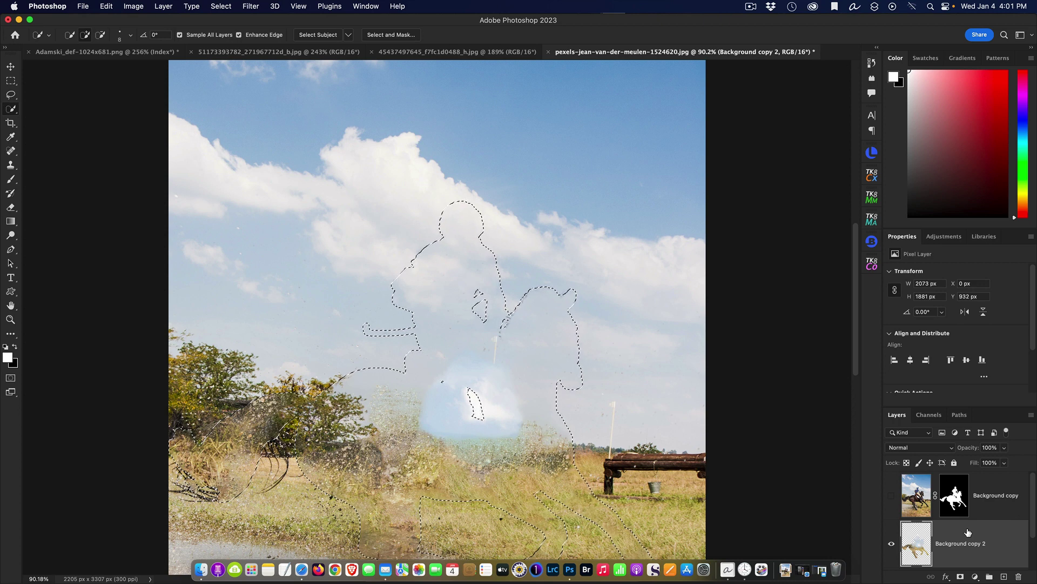
Step: Deselect, then merge the Background copy 2 fill layer with the Background layer
{"action": "key", "text": "super+d"}
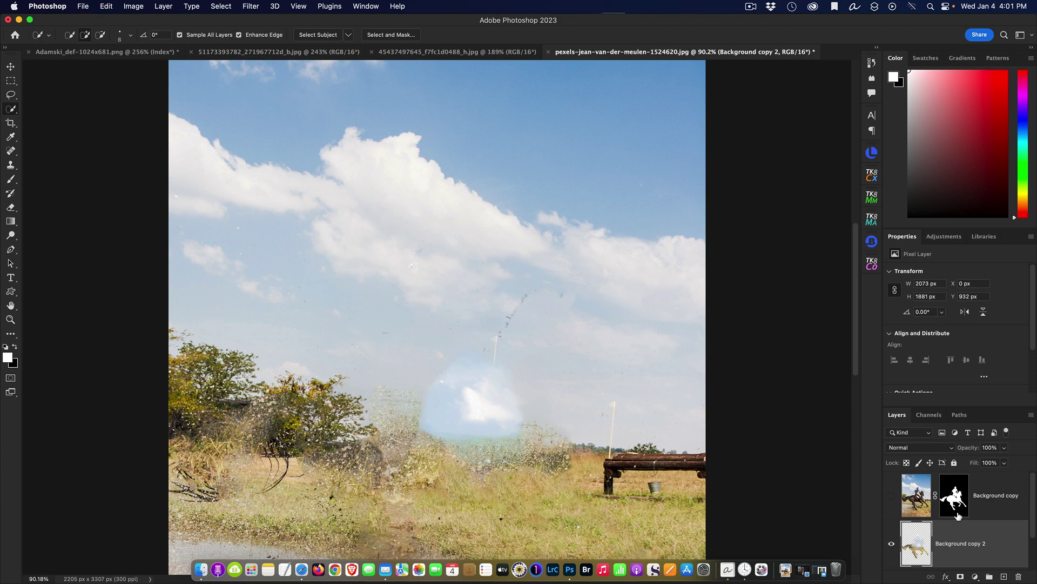
{"action": "scroll", "coordinate": [993, 557], "scroll_direction": "down", "scroll_amount": 2}
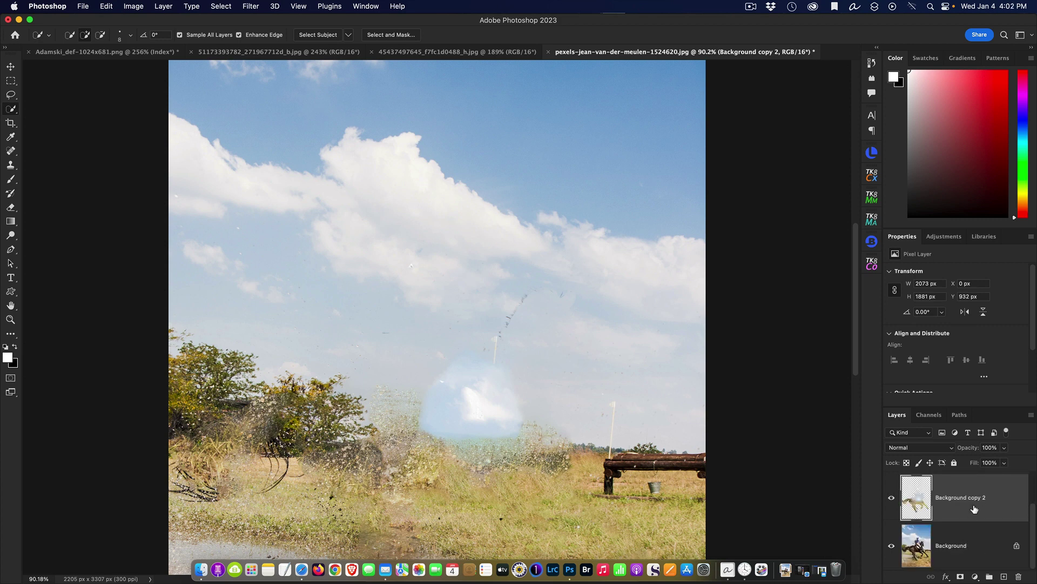
{"action": "left_click", "coordinate": [946, 550]}
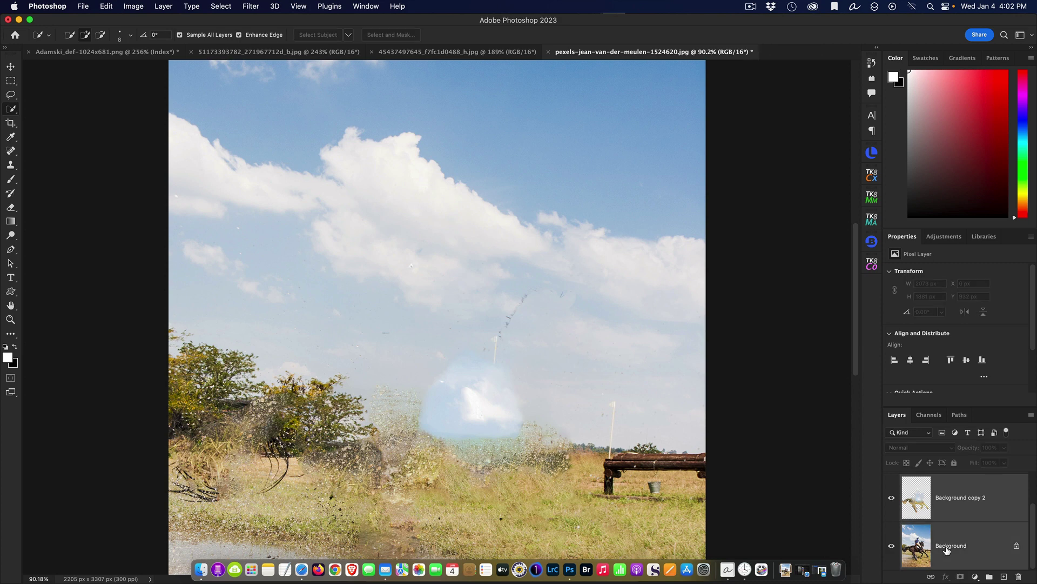
{"action": "right_click", "coordinate": [959, 511]}
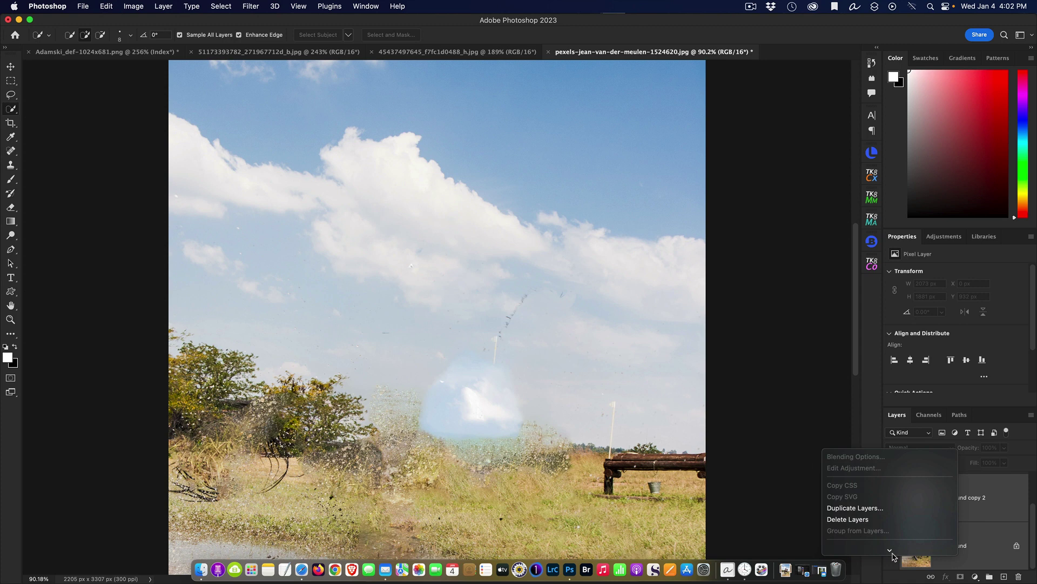
{"action": "mouse_move", "coordinate": [891, 555]}
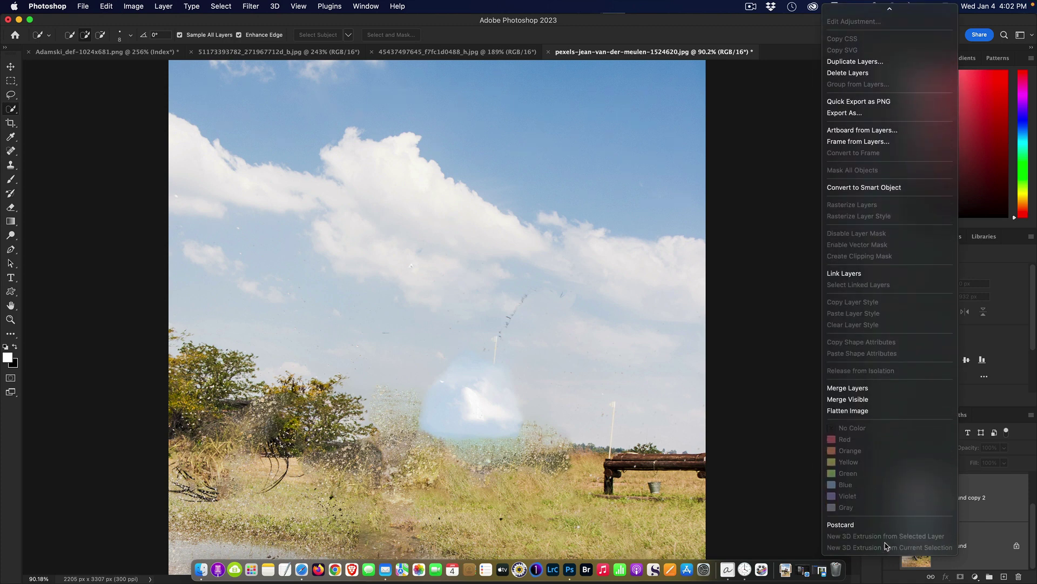
{"action": "left_click", "coordinate": [856, 391]}
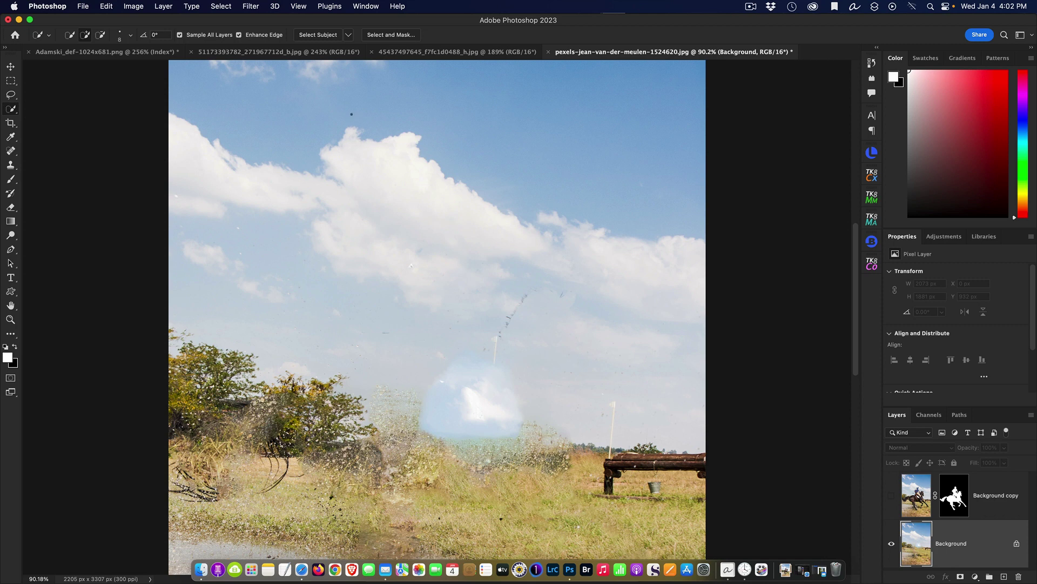
Step: Apply a Motion Blur with angle 0° and distance 813 pixels to the Background layer
{"action": "left_click", "coordinate": [251, 7]}
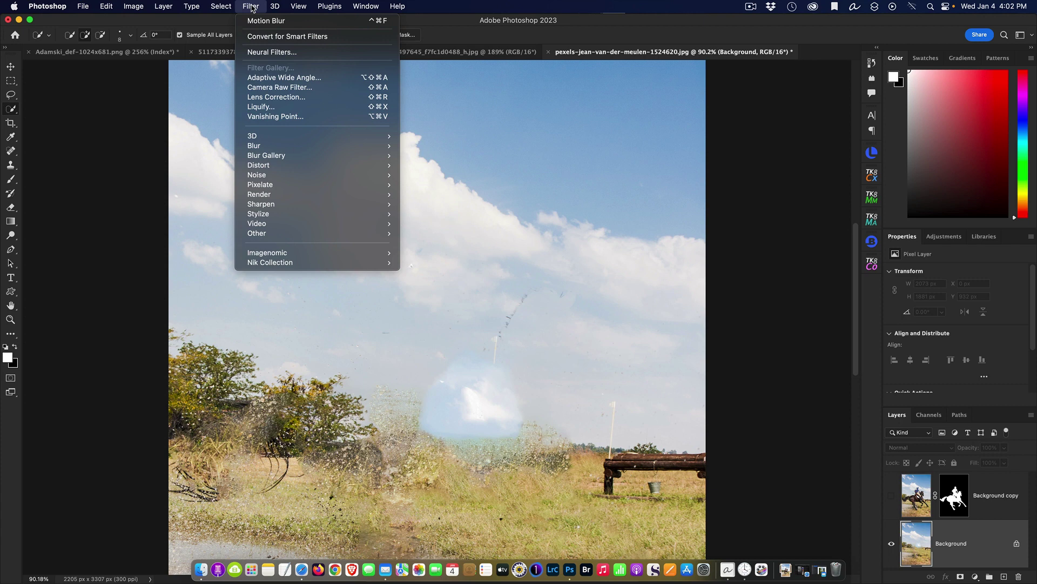
{"action": "mouse_move", "coordinate": [291, 149]}
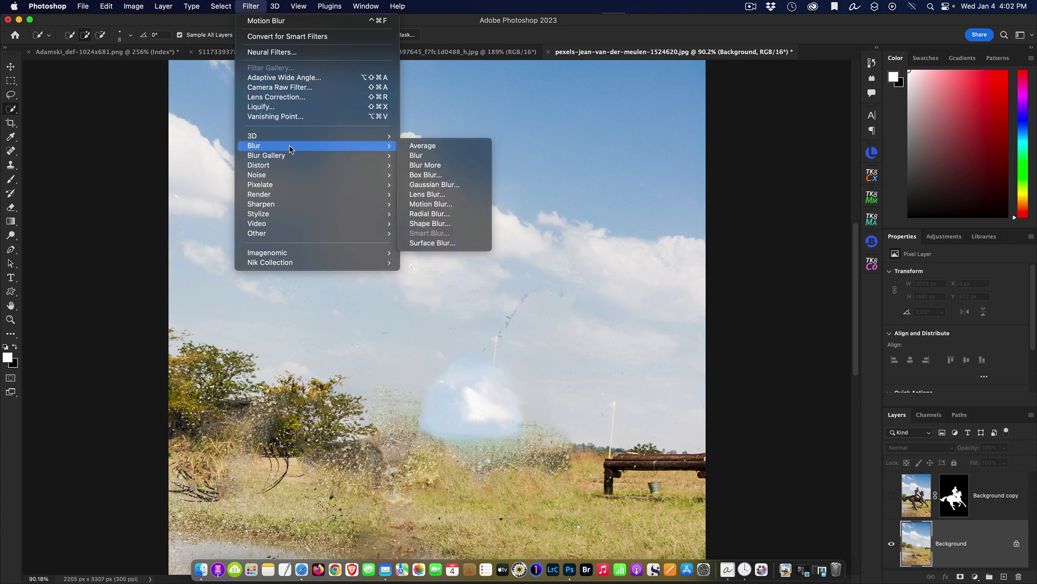
{"action": "left_click", "coordinate": [451, 208]}
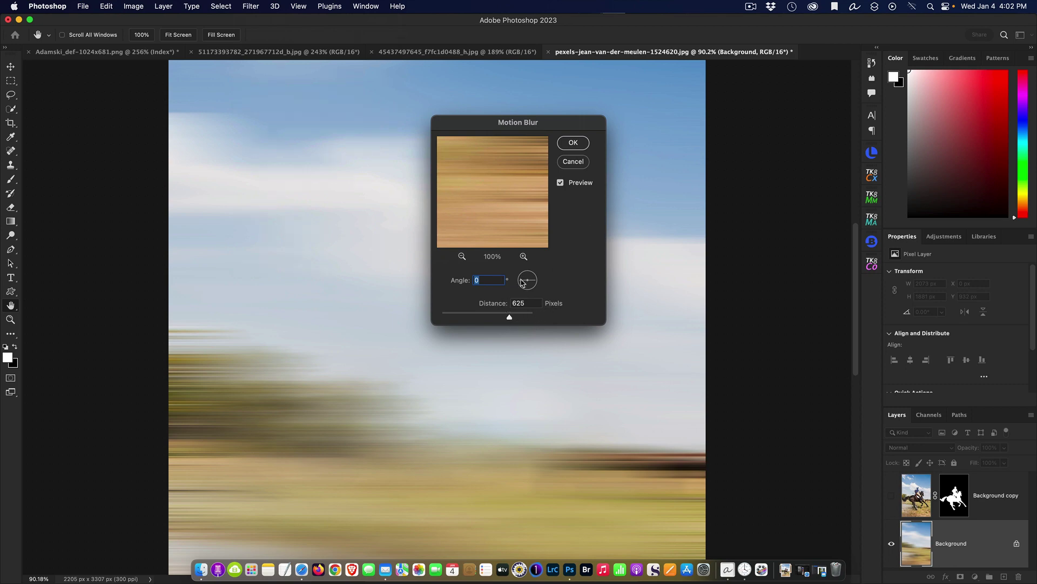
{"action": "left_click_drag", "start_coordinate": [522, 281], "coordinate": [527, 278]}
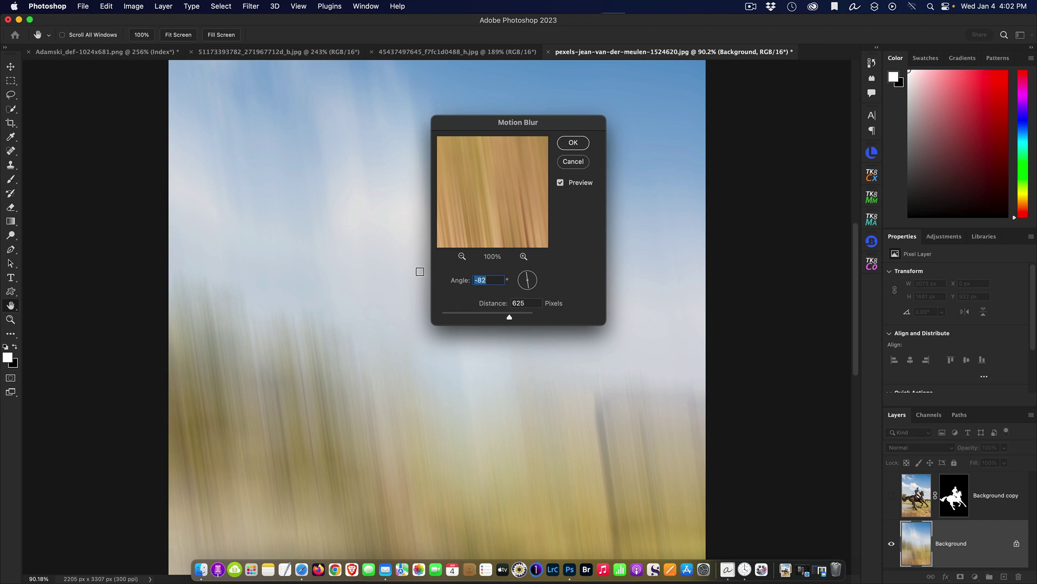
{"action": "type", "text": "0"}
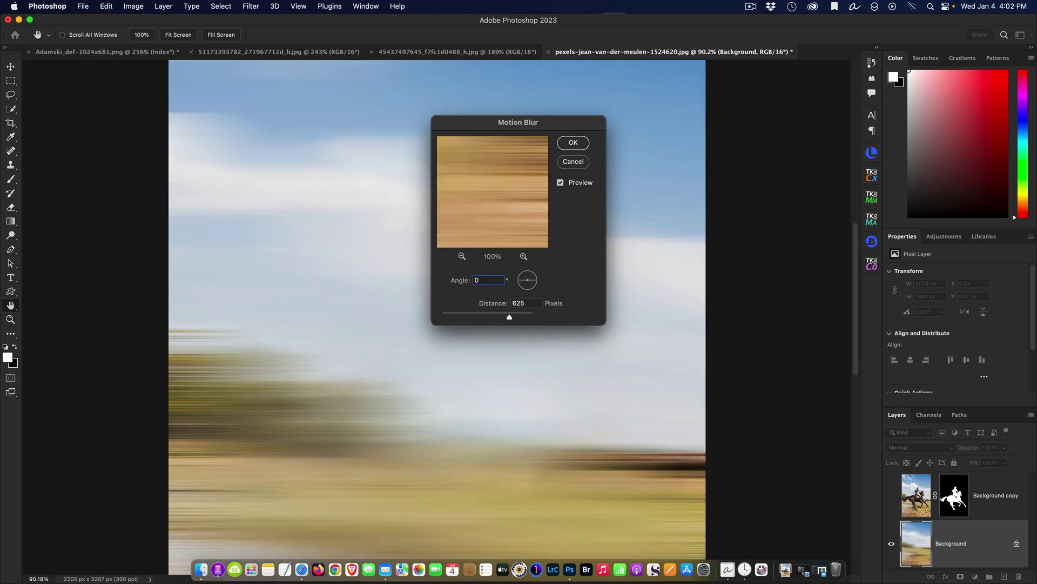
{"action": "left_click", "coordinate": [575, 143]}
{"action": "left_click_drag", "start_coordinate": [472, 122], "coordinate": [678, 97]}
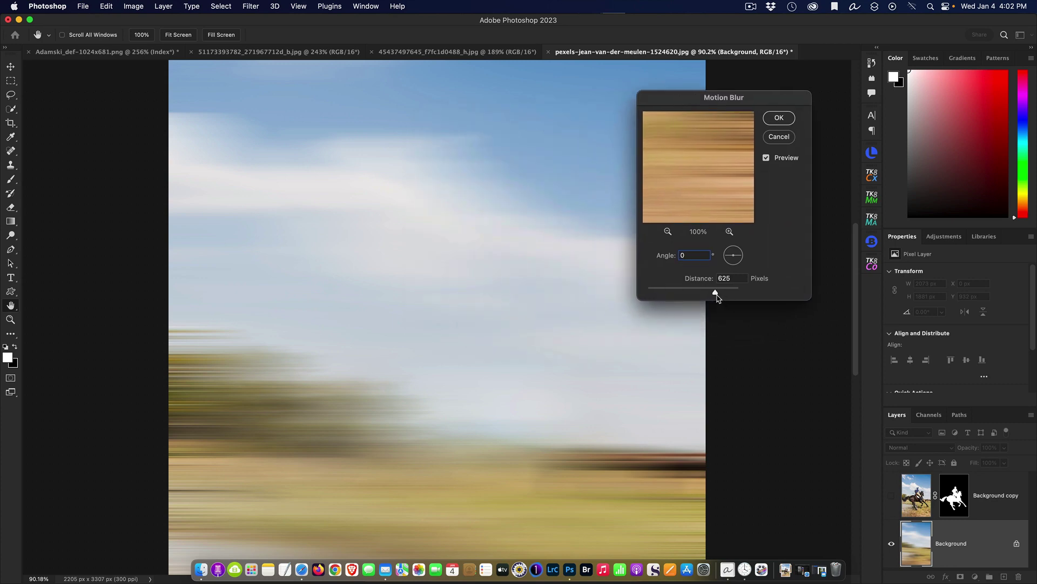
{"action": "left_click_drag", "start_coordinate": [717, 292], "coordinate": [718, 292]}
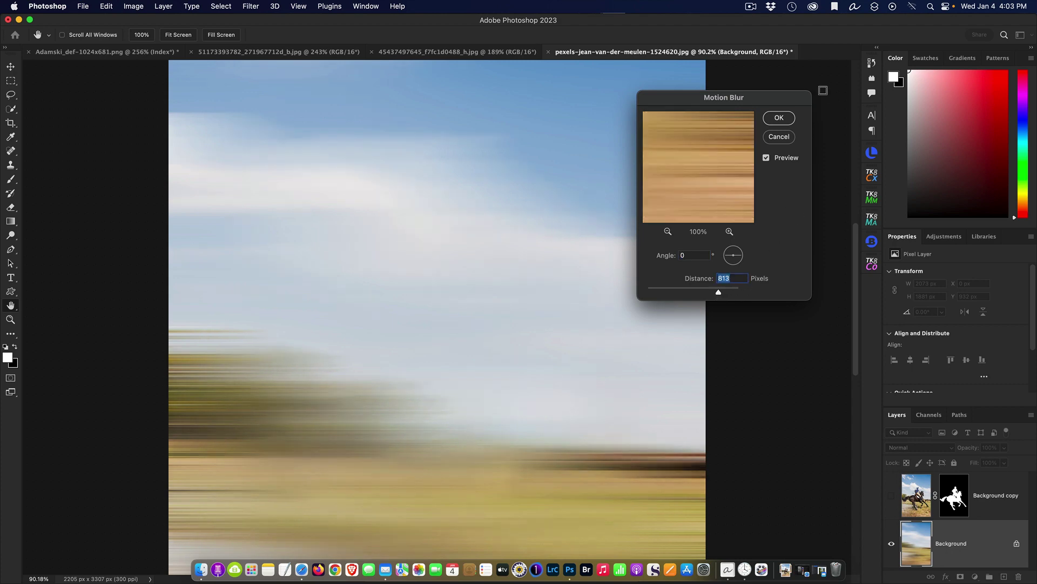
{"action": "left_click", "coordinate": [781, 117]}
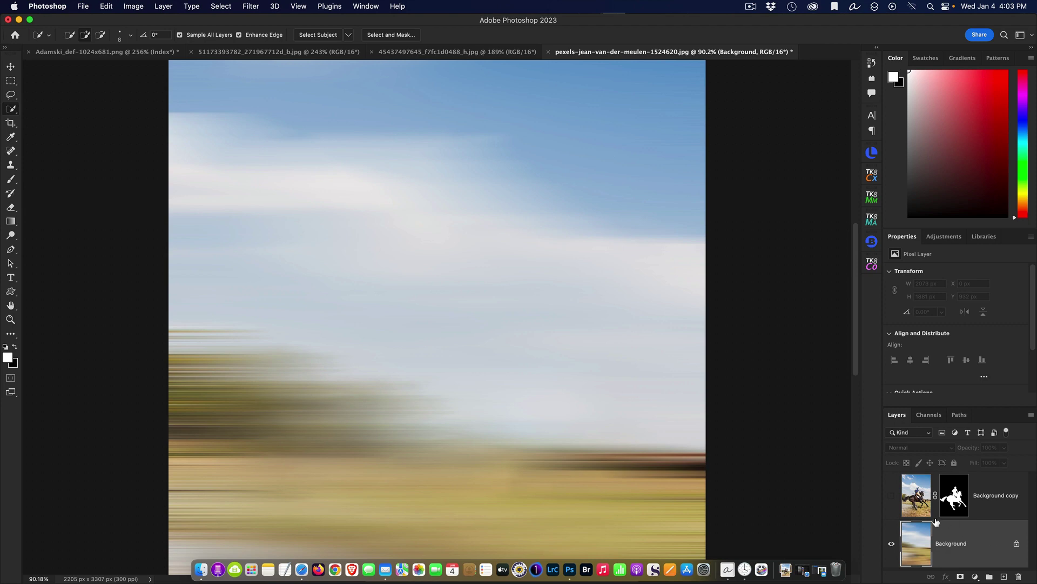
Step: Show the masked horse-and-rider layer, fit the image on screen, then switch to the beach example
{"action": "left_click", "coordinate": [891, 496]}
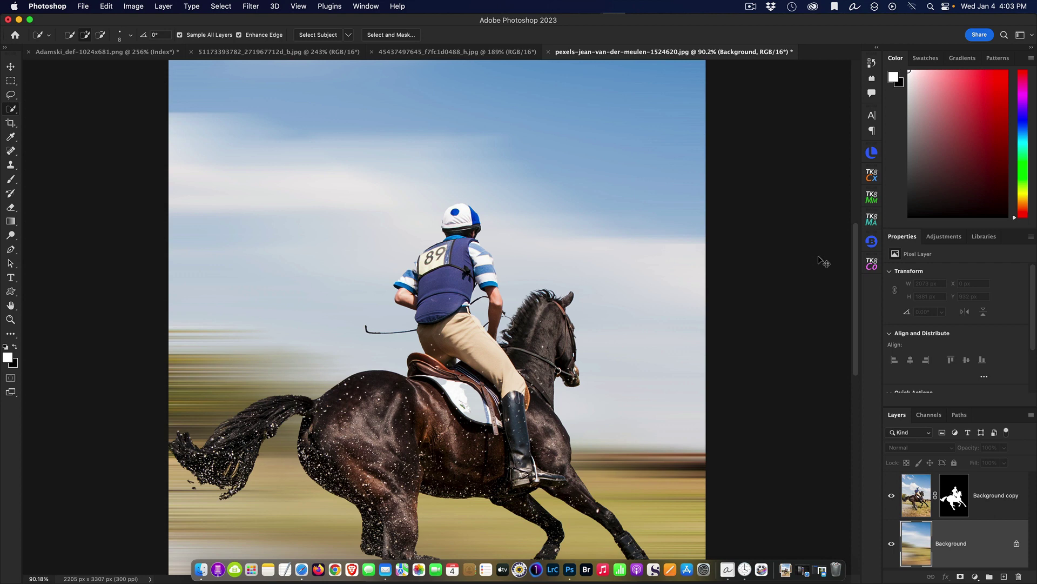
{"action": "key", "text": "super+0"}
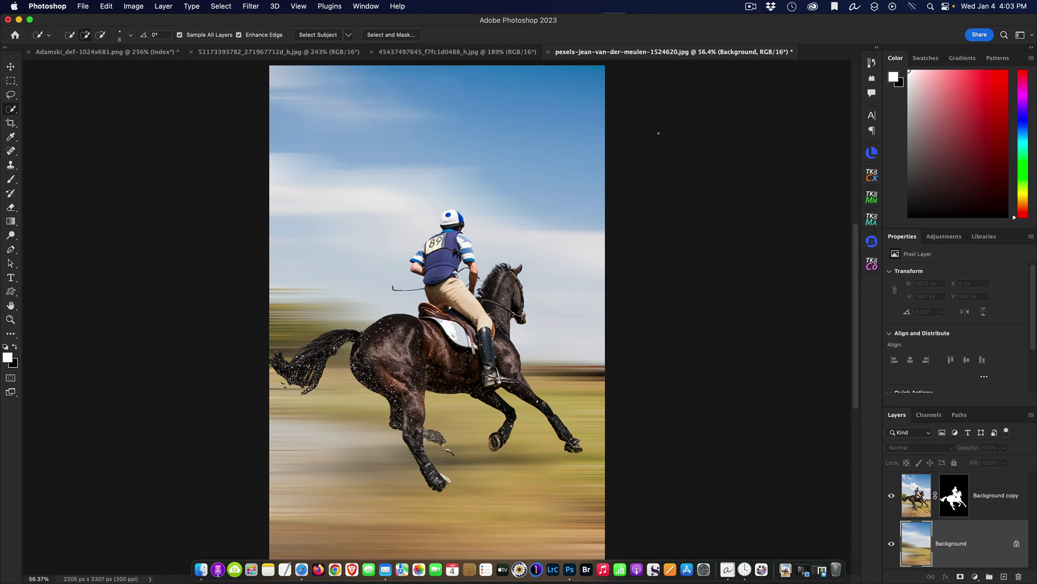
{"action": "left_click", "coordinate": [435, 54]}
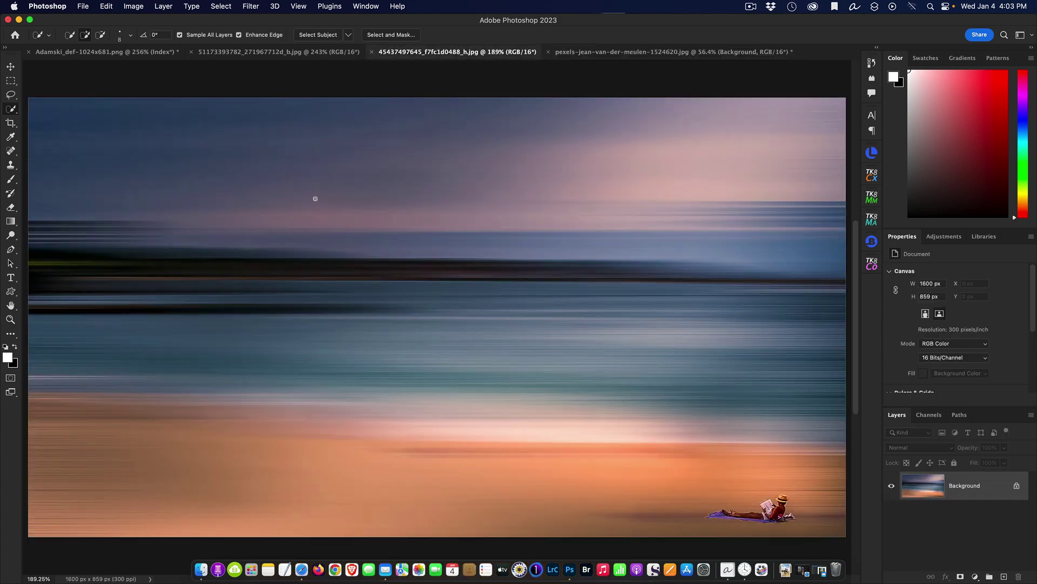
{"action": "left_click", "coordinate": [303, 53]}
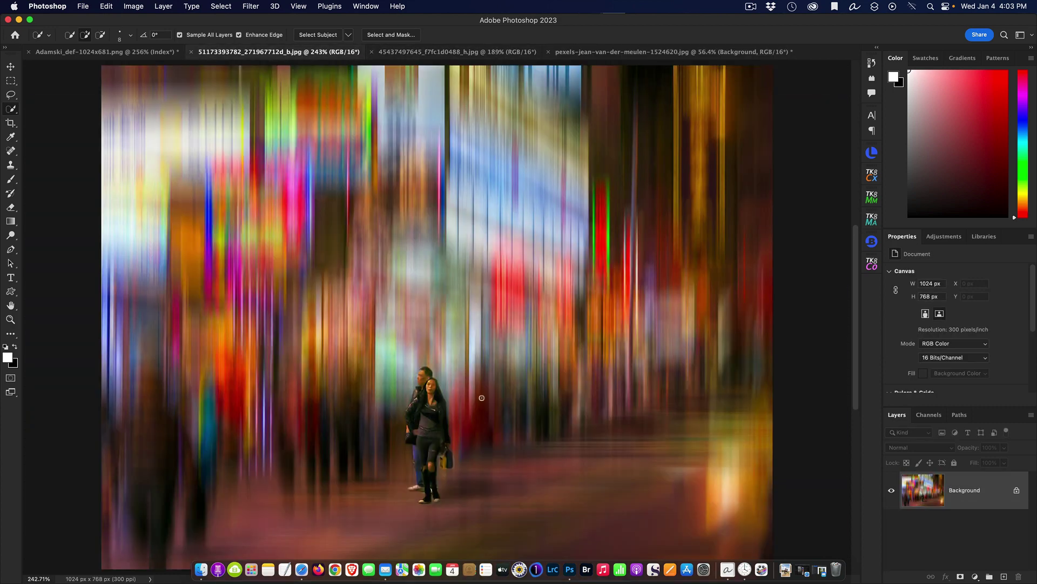